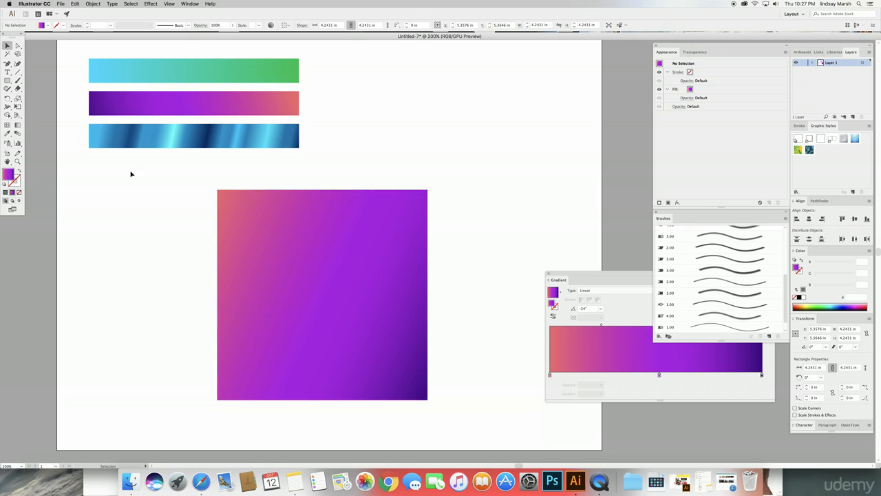
# Step: Nudge the gradient square slightly right and move the Gradient panel in front of the Brushes panel
pyautogui.moveTo(319, 252); pyautogui.dragTo(322, 253)
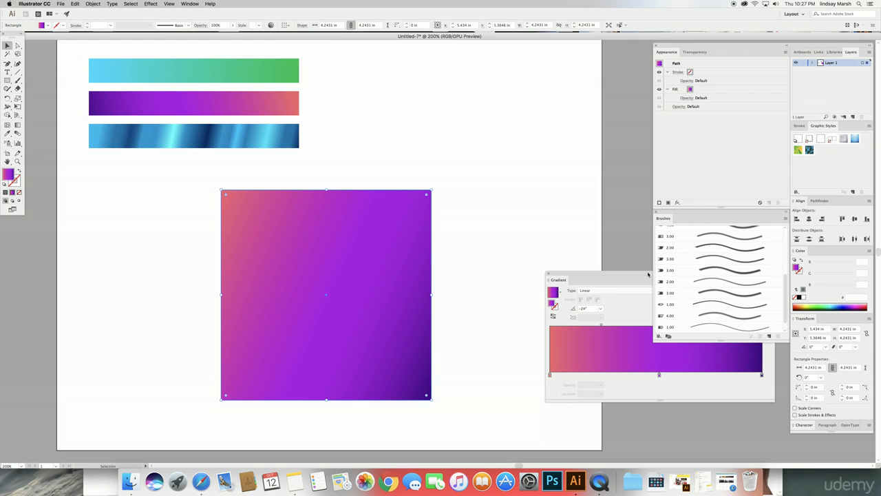
pyautogui.moveTo(647, 274); pyautogui.dragTo(592, 262)
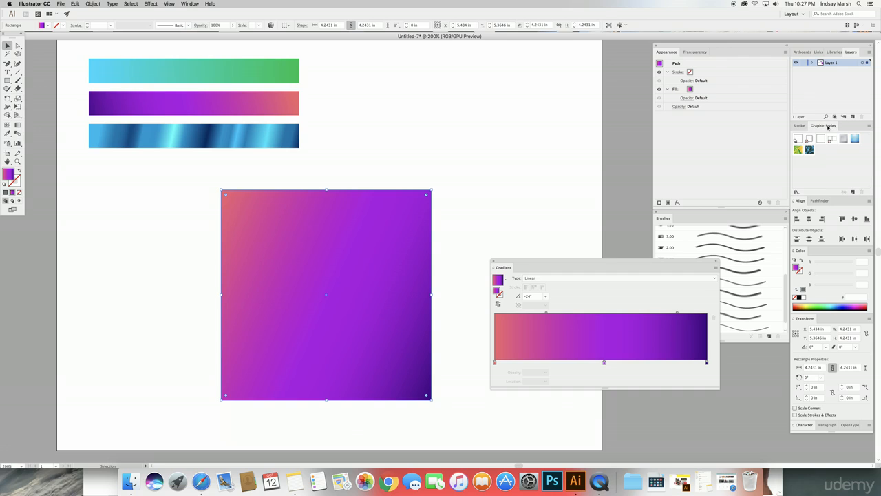
# Step: Show the Swatches panel via Window > Swatches and apply the White, Black gradient to the square
pyautogui.click(191, 4)
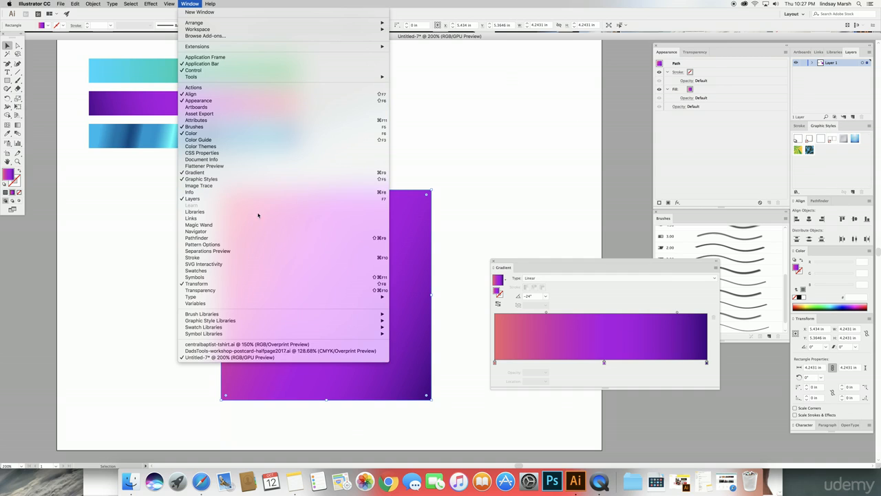
pyautogui.click(253, 273)
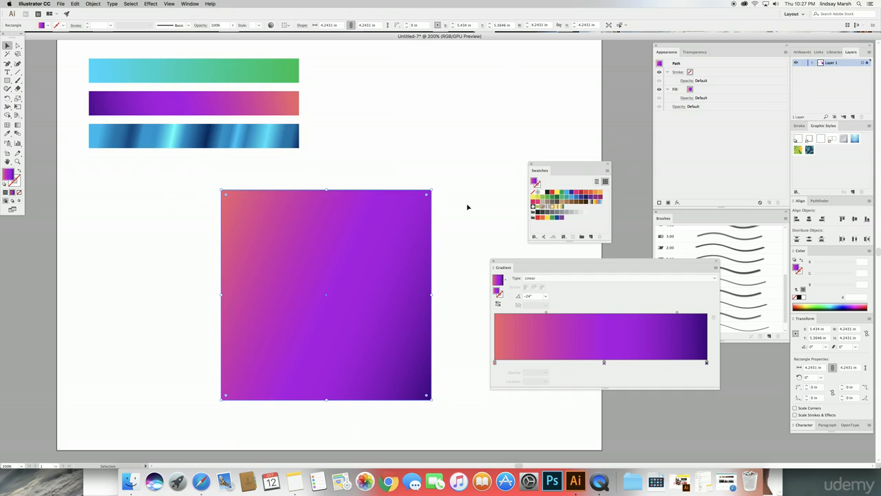
pyautogui.moveTo(557, 173); pyautogui.dragTo(545, 129)
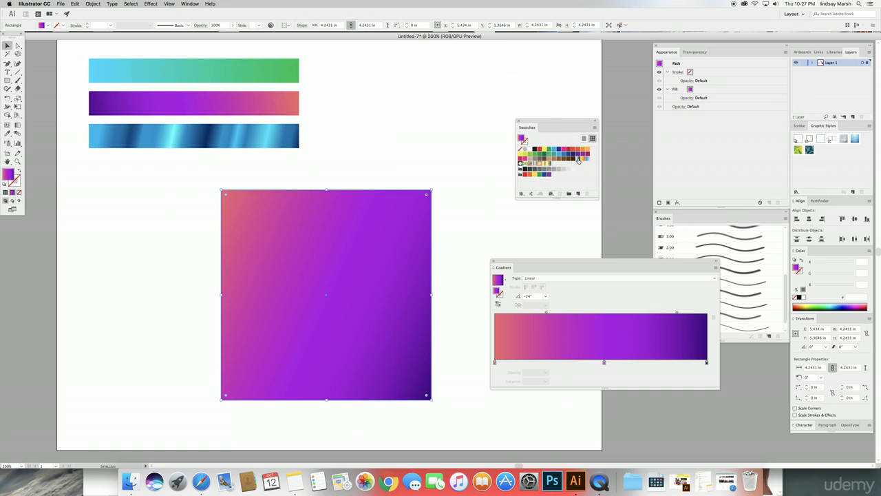
pyautogui.click(578, 160)
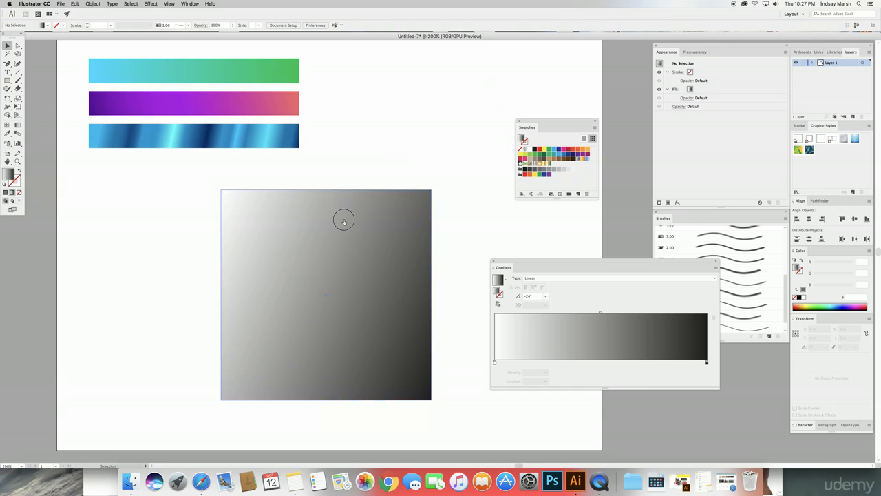
# Step: Make the square's gradient radial, radiating from its top-left corner to the bottom-right
pyautogui.click(18, 125)
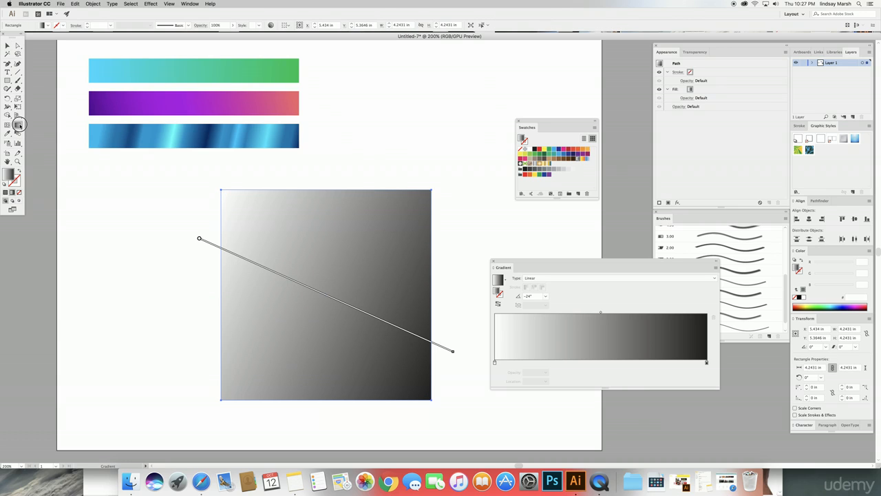
pyautogui.click(543, 278)
pyautogui.click(544, 286)
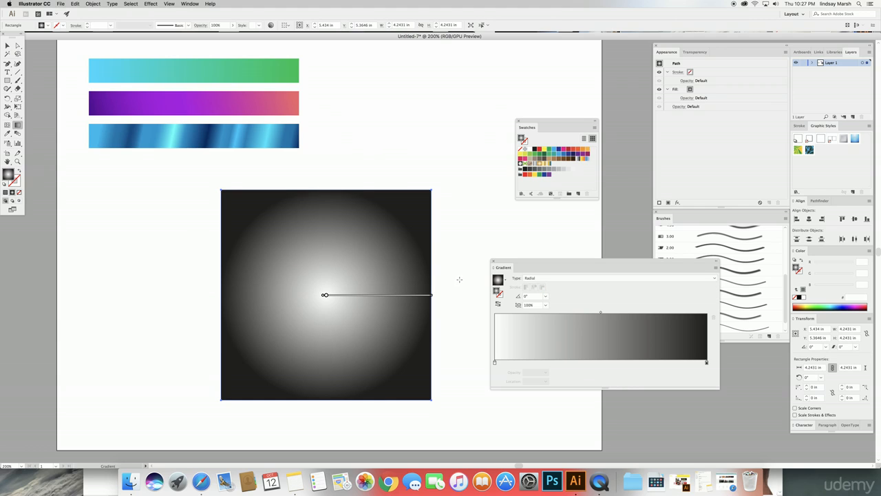
pyautogui.moveTo(232, 209); pyautogui.dragTo(333, 319)
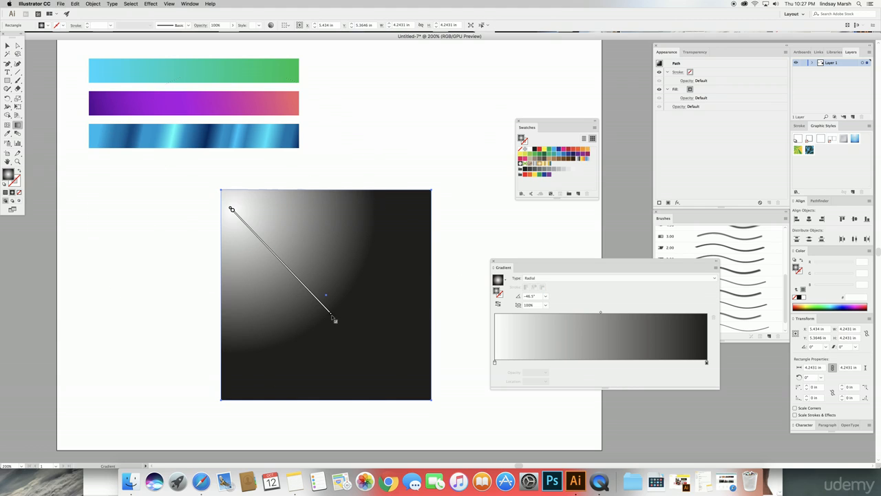
pyautogui.moveTo(223, 191); pyautogui.dragTo(344, 321)
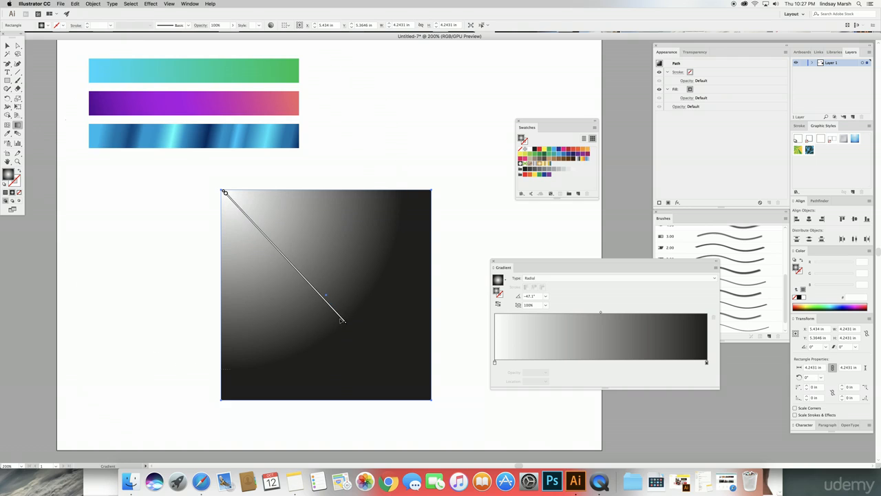
pyautogui.moveTo(226, 191)
pyautogui.moveTo(225, 193); pyautogui.dragTo(346, 316)
pyautogui.click(7, 46)
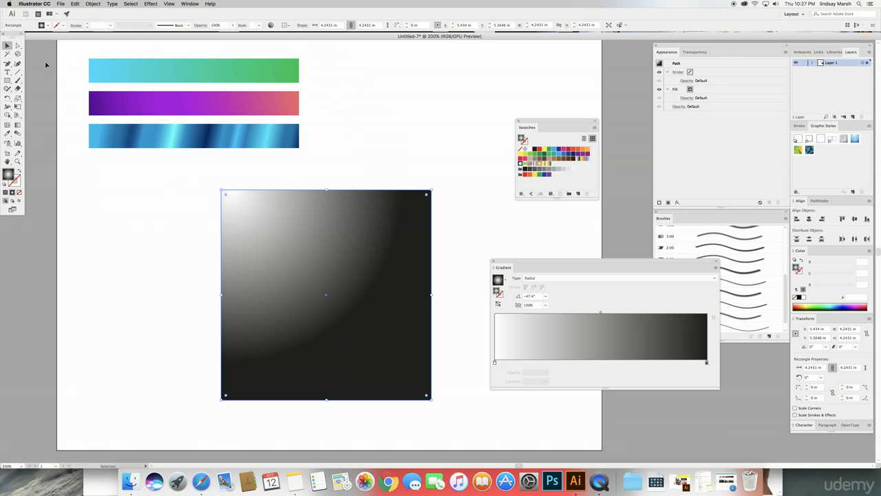
# Step: Scale the square down to about 2.4 in and move it up-left under the bars
pyautogui.click(50, 65)
pyautogui.click(385, 231)
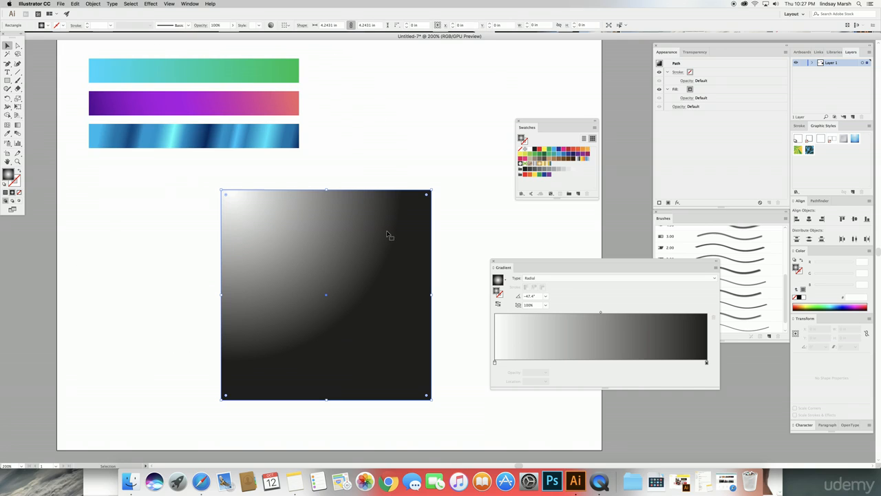
pyautogui.moveTo(430, 191); pyautogui.dragTo(342, 261)
pyautogui.moveTo(325, 321); pyautogui.dragTo(195, 218)
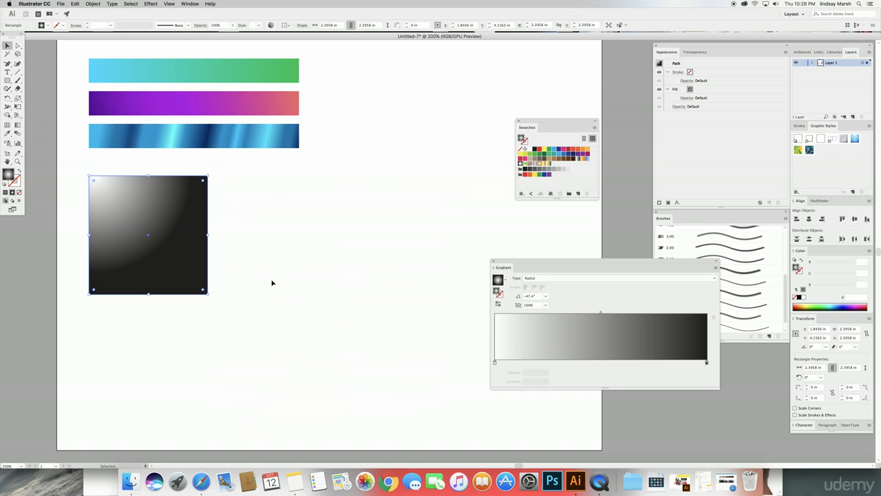
# Step: Paste a test copy of the gradient square, then delete it
pyautogui.hotkey('ctrl', 'c')
pyautogui.hotkey('ctrl', 'v')
pyautogui.moveTo(413, 266); pyautogui.dragTo(263, 250)
pyautogui.press('Delete')
# Step: Draw a large 2.9653 in circle right of the square and nudge it up slightly
pyautogui.click(5, 77)
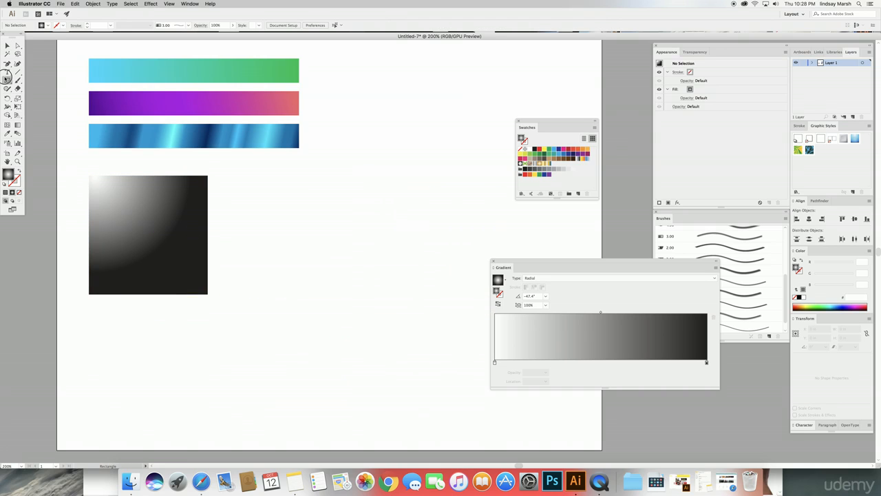
pyautogui.moveTo(5, 78); pyautogui.dragTo(27, 95)
pyautogui.moveTo(267, 195); pyautogui.dragTo(414, 341)
pyautogui.press('v')
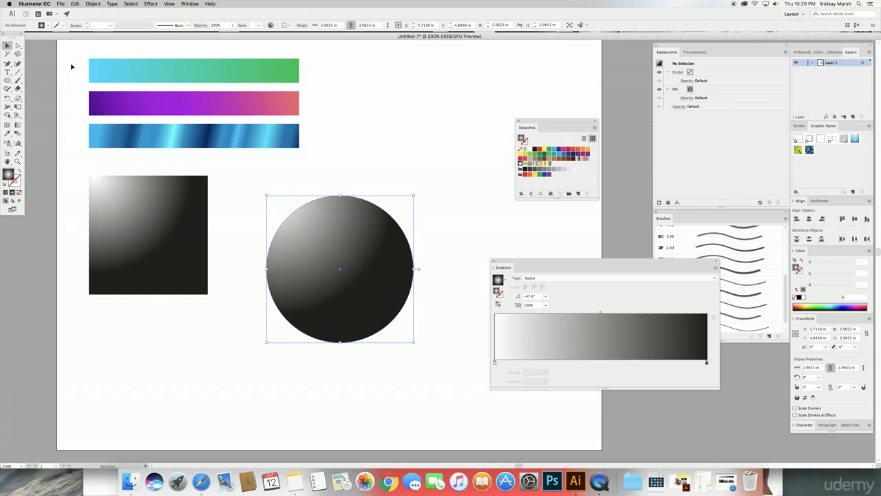
pyautogui.click(70, 66)
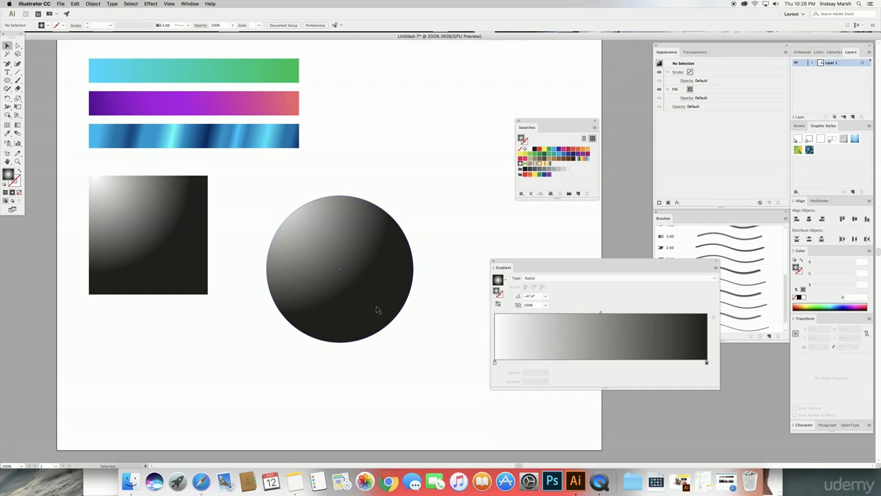
pyautogui.moveTo(377, 310); pyautogui.dragTo(379, 301)
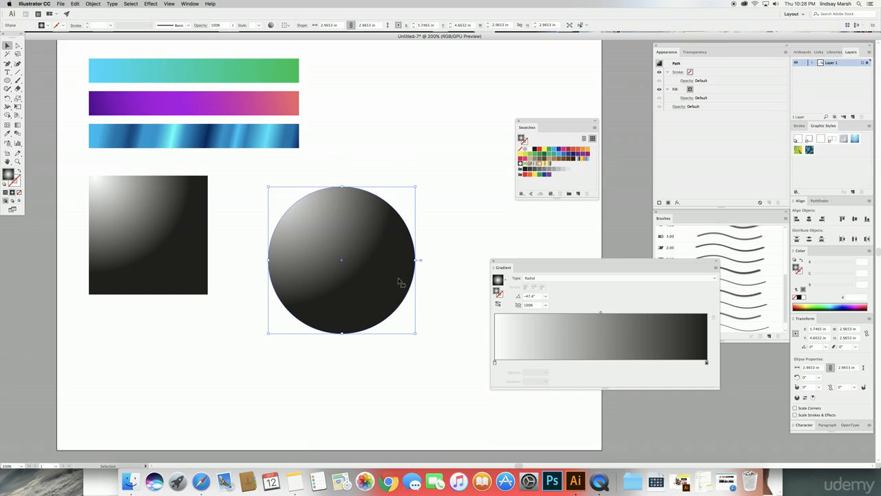
# Step: Drag the circle's radial gradient to put a highlight near its upper-left
pyautogui.click(18, 126)
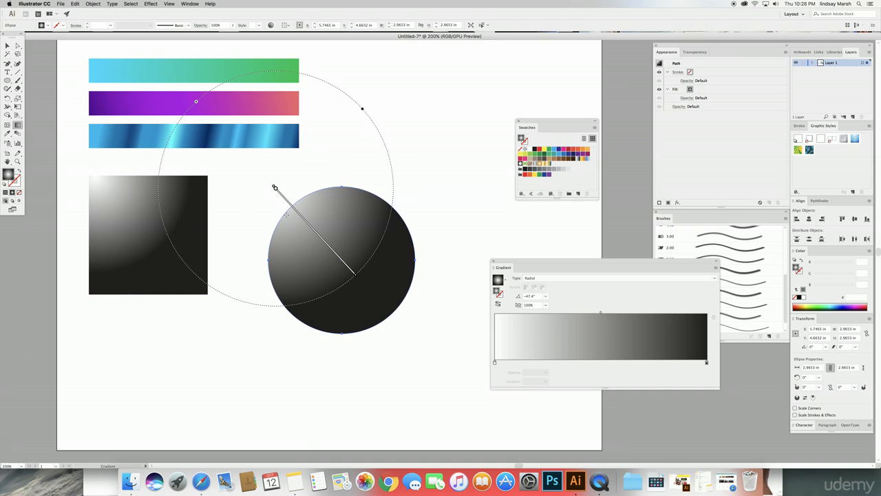
pyautogui.moveTo(332, 204); pyautogui.dragTo(448, 332)
pyautogui.moveTo(271, 198); pyautogui.dragTo(333, 267)
pyautogui.moveTo(274, 200)
pyautogui.mouseDown()
pyautogui.moveTo(273, 183)
pyautogui.moveTo(315, 173)
pyautogui.moveTo(330, 182)
pyautogui.moveTo(397, 179)
pyautogui.moveTo(291, 232)
pyautogui.moveTo(232, 315)
pyautogui.moveTo(259, 303)
pyautogui.moveTo(259, 161)
pyautogui.moveTo(278, 187)
pyautogui.mouseUp()
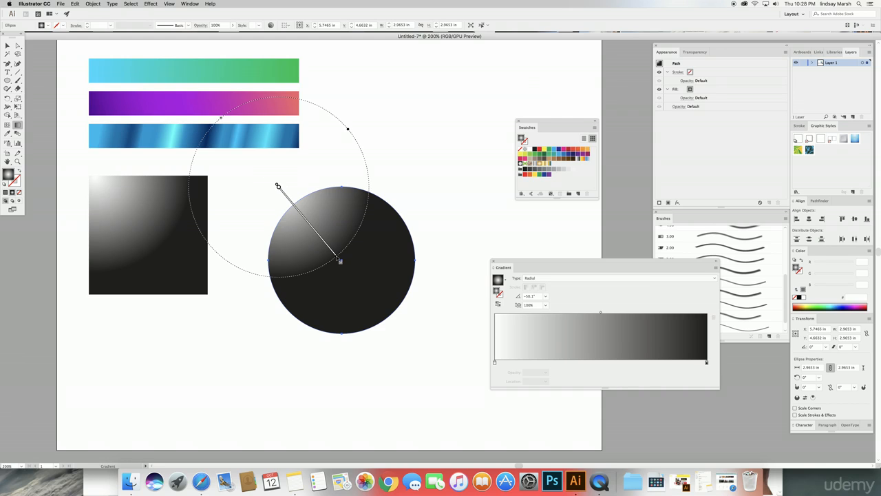
pyautogui.moveTo(339, 261)
pyautogui.mouseDown()
pyautogui.moveTo(367, 293)
pyautogui.moveTo(348, 271)
pyautogui.mouseUp()
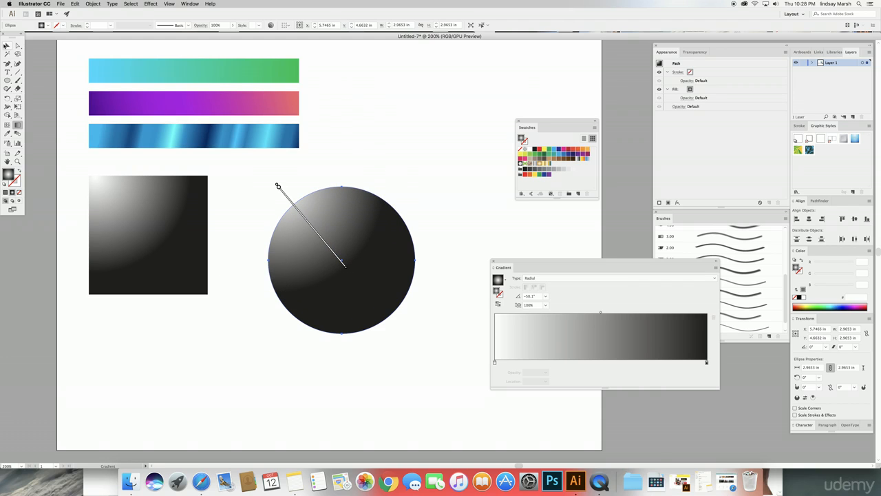
pyautogui.click(6, 46)
# Step: Redraw the circle's gradient from its upper-left edge at about -52° for a sphere look
pyautogui.click(365, 151)
pyautogui.click(328, 219)
pyautogui.click(18, 124)
pyautogui.moveTo(296, 181); pyautogui.dragTo(360, 258)
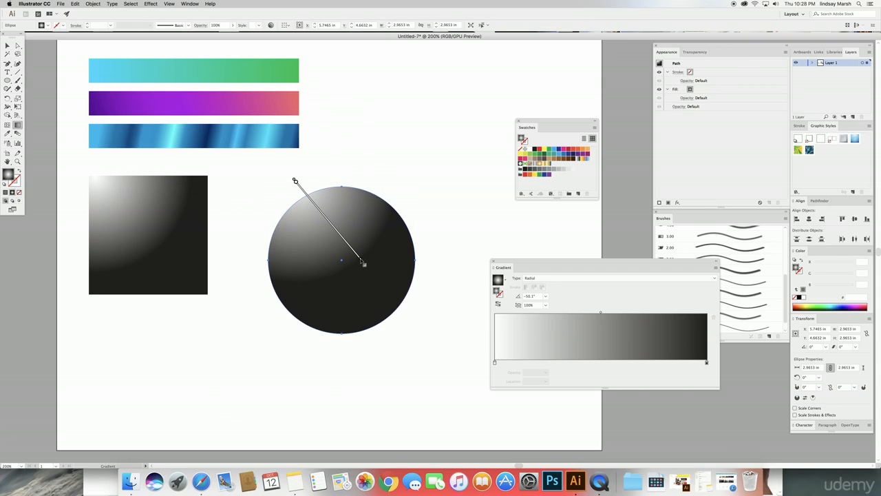
pyautogui.moveTo(272, 167)
pyautogui.mouseDown()
pyautogui.moveTo(340, 256)
pyautogui.moveTo(352, 257)
pyautogui.mouseUp()
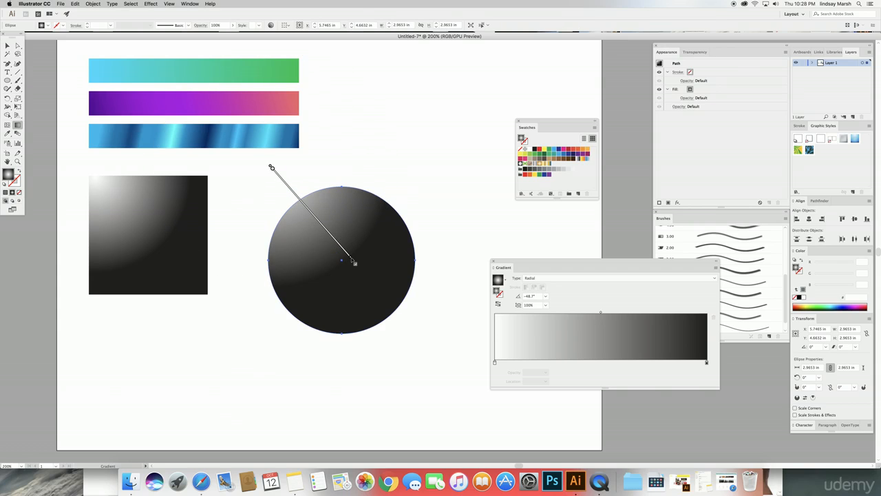
pyautogui.moveTo(272, 190); pyautogui.dragTo(363, 291)
pyautogui.moveTo(306, 200); pyautogui.dragTo(395, 303)
pyautogui.moveTo(287, 189); pyautogui.dragTo(342, 259)
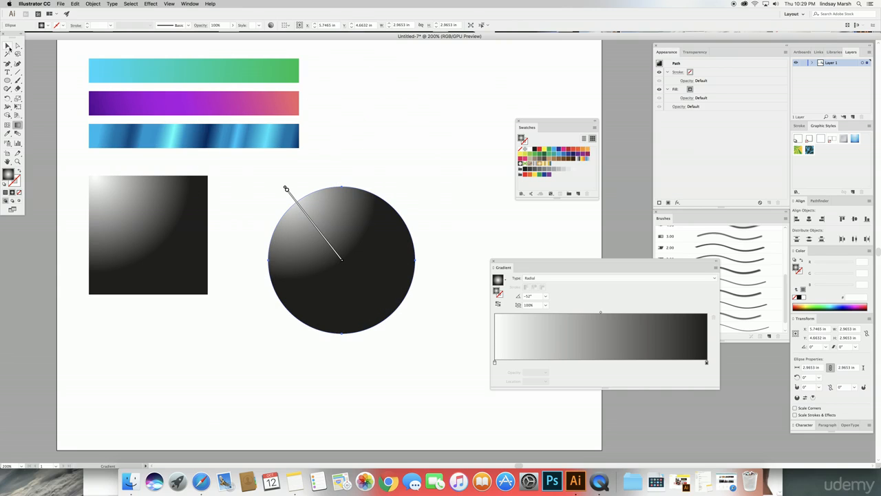
pyautogui.press('v')
pyautogui.click(397, 88)
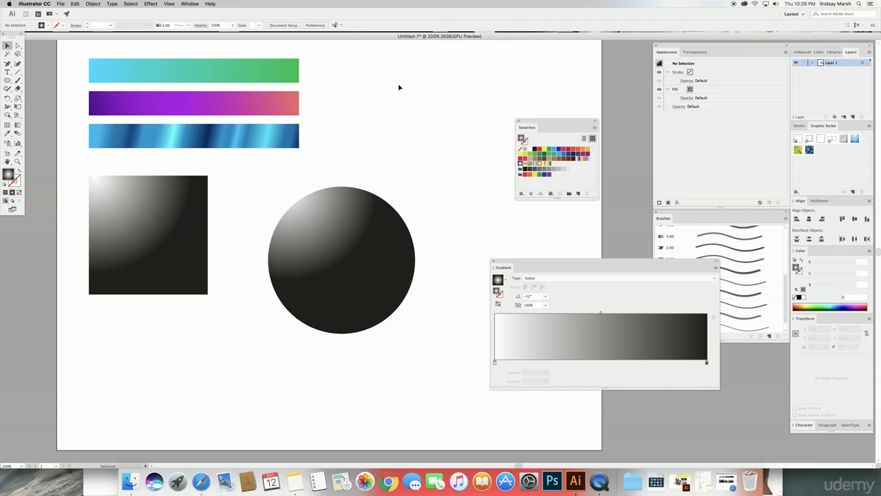
# Step: Reposition the square and circle, and eyedropper the purple bar's gradient onto the circle
pyautogui.moveTo(378, 232); pyautogui.dragTo(246, 210)
pyautogui.moveTo(353, 192); pyautogui.dragTo(376, 209)
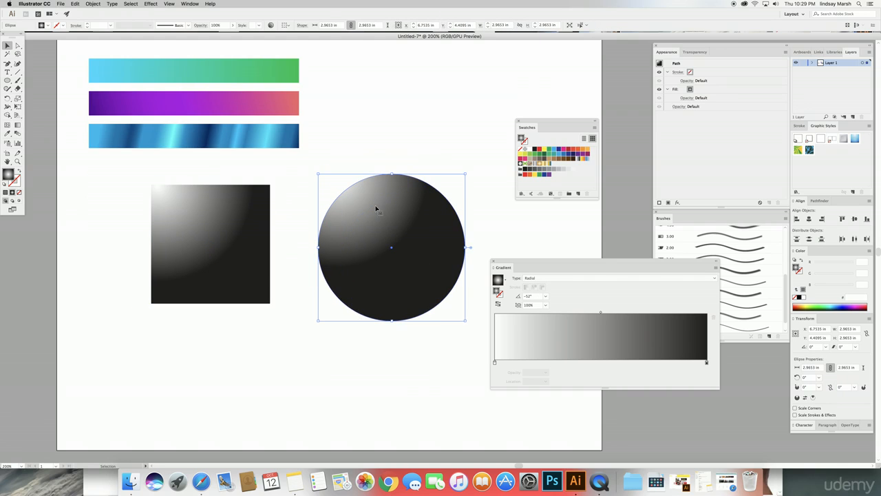
pyautogui.click(7, 136)
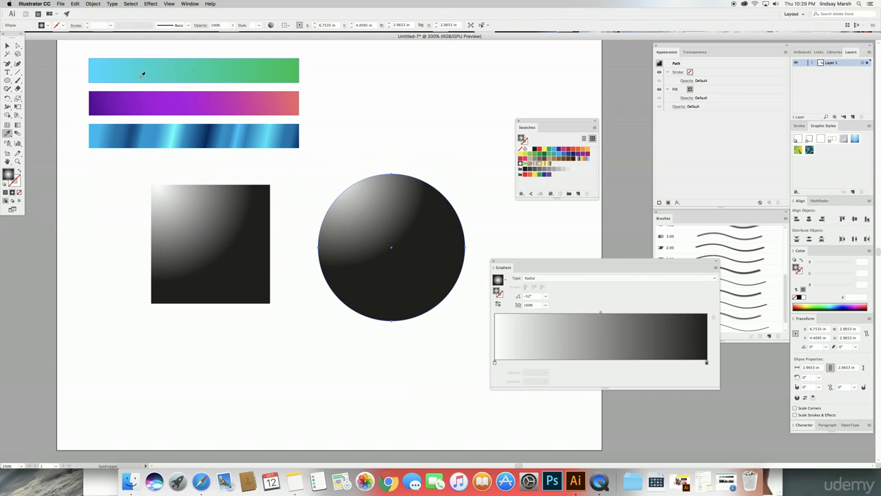
pyautogui.click(183, 104)
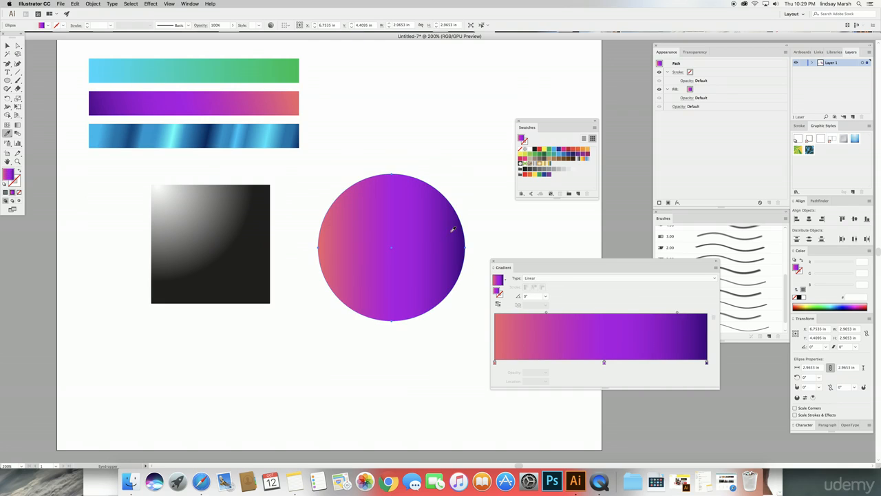
# Step: Make the circle's gradient radial, glowing pink from upper left to dark purple at -50.8°
pyautogui.click(532, 279)
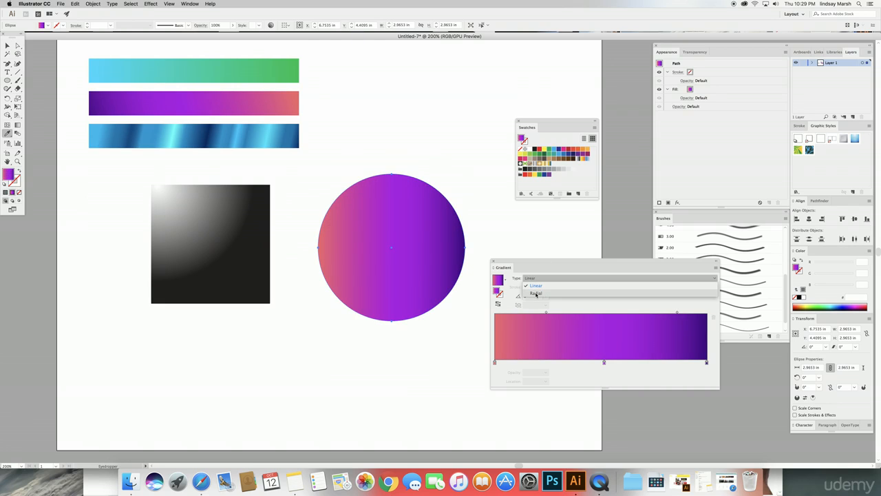
pyautogui.click(535, 288)
pyautogui.press('g')
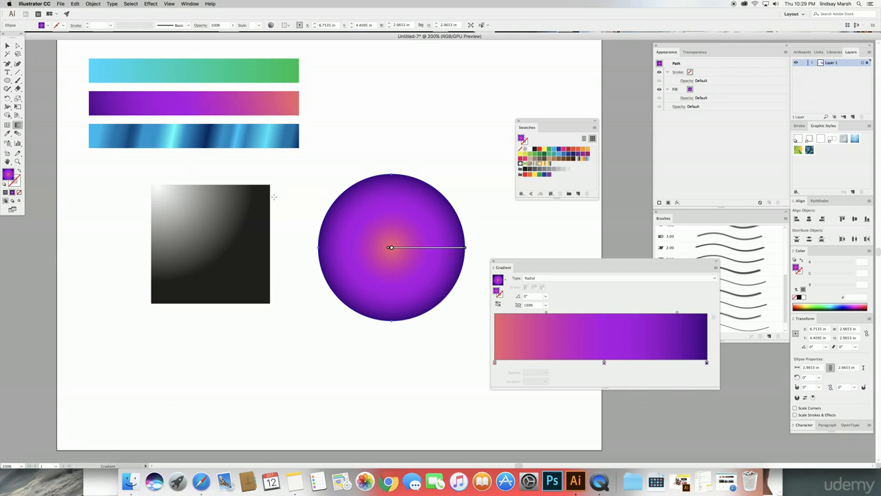
pyautogui.moveTo(332, 178); pyautogui.dragTo(405, 258)
pyautogui.moveTo(330, 165); pyautogui.dragTo(413, 258)
pyautogui.moveTo(303, 153); pyautogui.dragTo(394, 249)
pyautogui.moveTo(334, 159); pyautogui.dragTo(422, 268)
# Step: Replace the pink gradient stop with a new 0% stop coloured pale pink FFE4FF
pyautogui.doubleClick(495, 362)
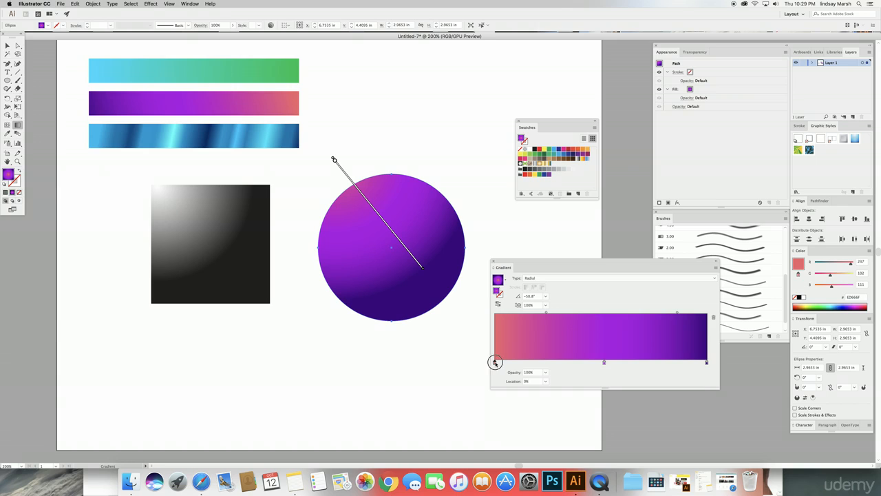
pyautogui.click(574, 369)
pyautogui.moveTo(494, 362); pyautogui.dragTo(490, 370)
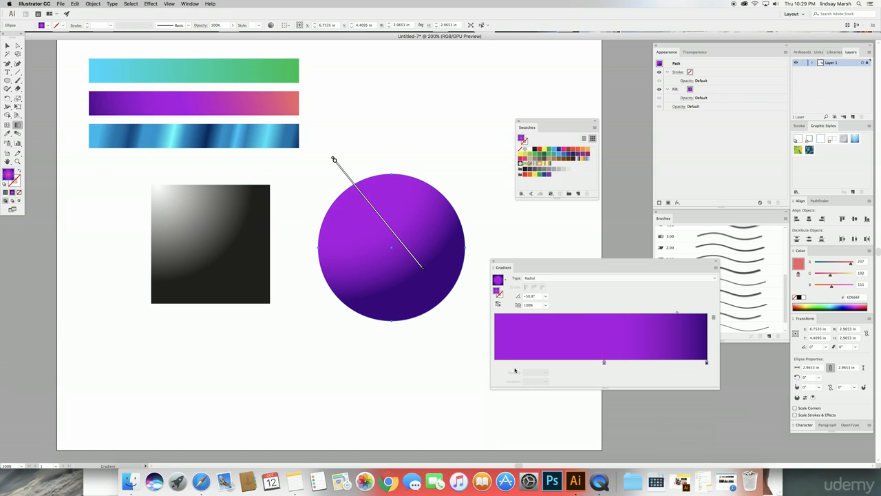
pyautogui.click(604, 362)
pyautogui.click(588, 364)
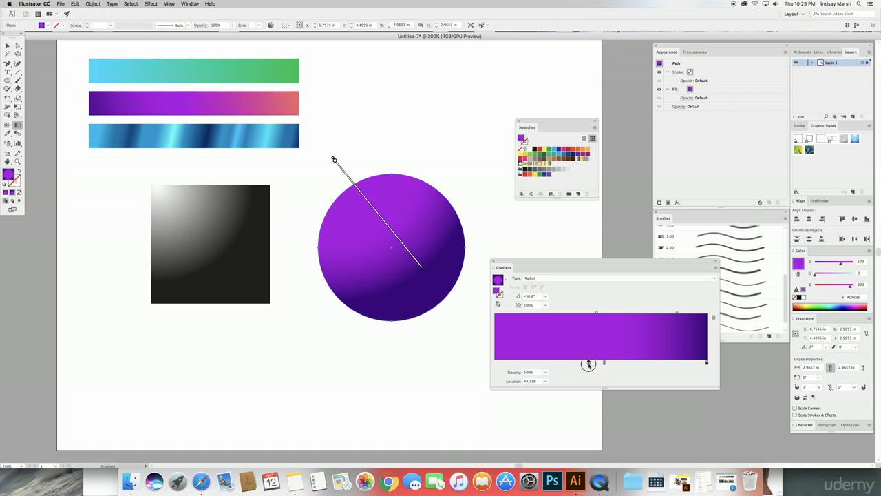
pyautogui.moveTo(588, 363); pyautogui.dragTo(493, 361)
pyautogui.doubleClick(493, 362)
pyautogui.moveTo(681, 391); pyautogui.dragTo(705, 404)
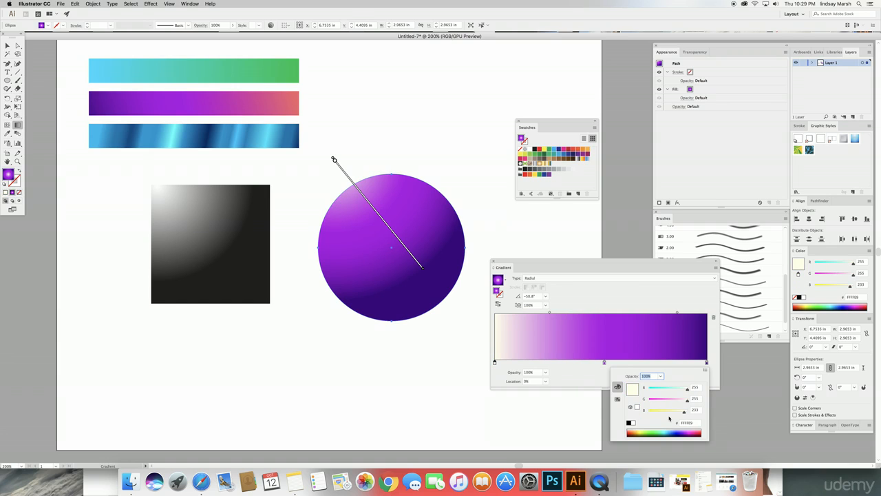
pyautogui.click(633, 424)
pyautogui.moveTo(686, 401); pyautogui.dragTo(688, 387)
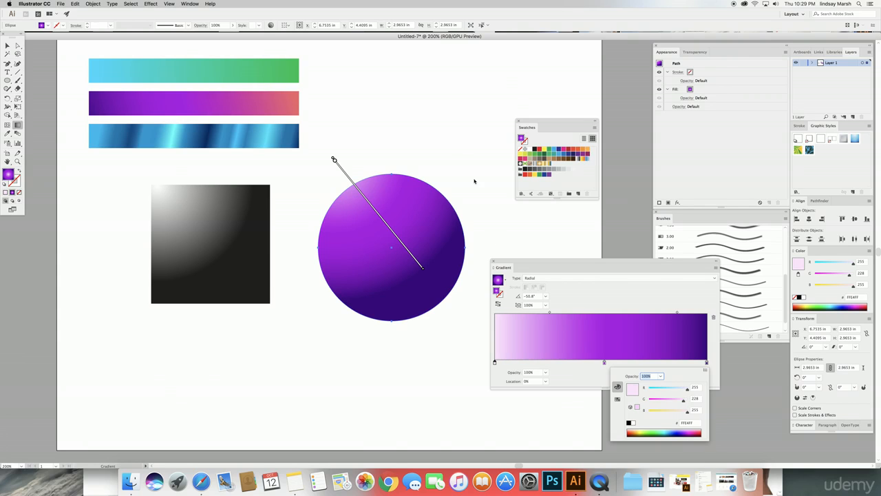
# Step: Redrag the gradient across the sphere for a large upper-left highlight at -55°
pyautogui.moveTo(349, 199); pyautogui.dragTo(421, 292)
pyautogui.moveTo(322, 167); pyautogui.dragTo(417, 287)
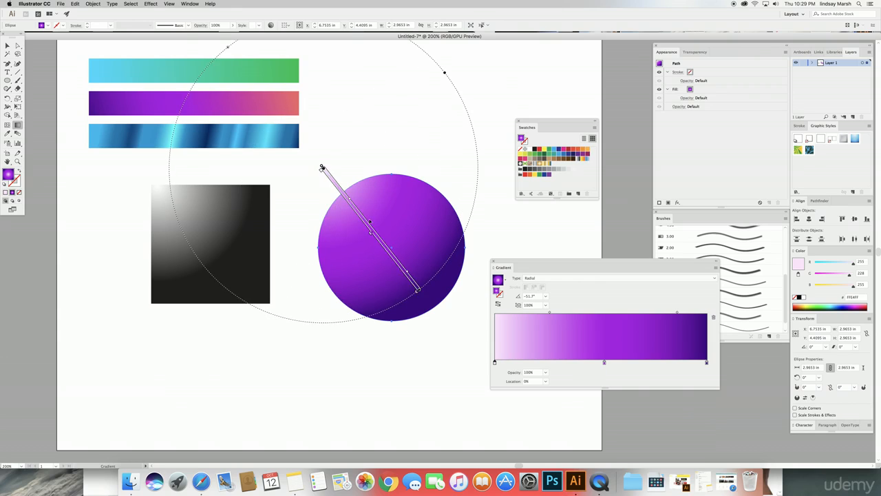
pyautogui.moveTo(350, 181); pyautogui.dragTo(422, 283)
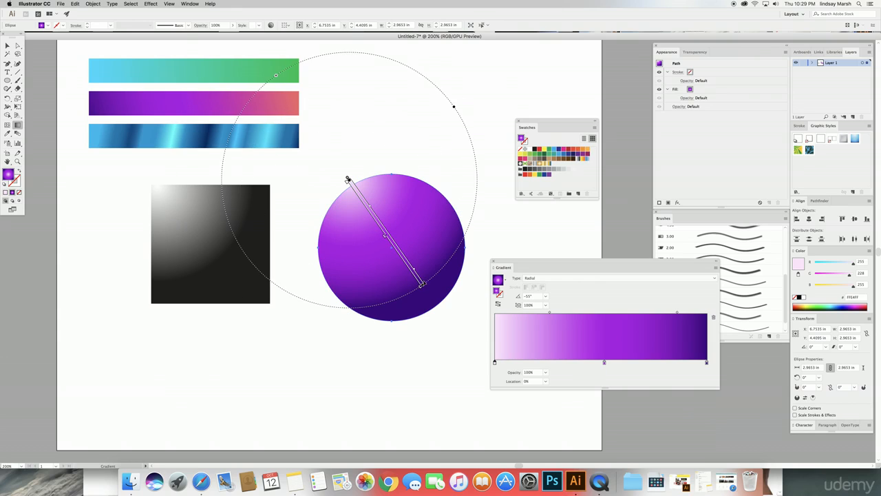
# Step: Draw a flat 2.6875 × 1.5417 in ellipse just below the sphere
pyautogui.click(7, 45)
pyautogui.click(370, 140)
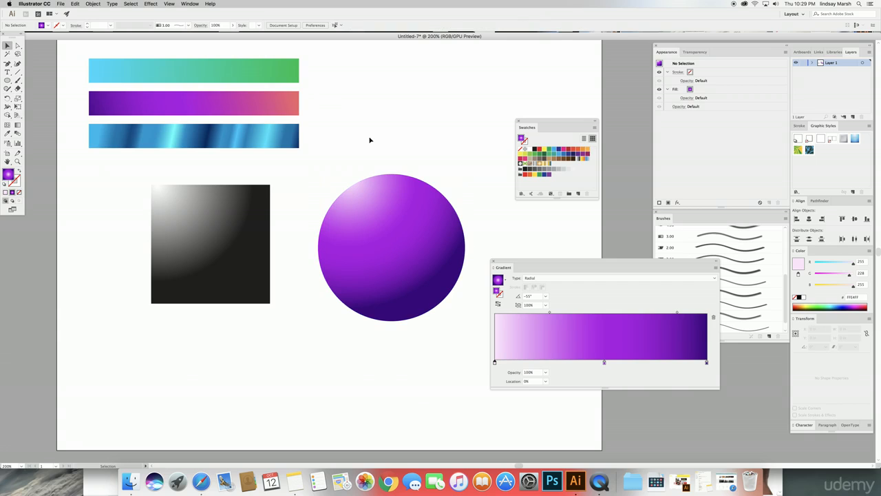
pyautogui.press('l')
pyautogui.moveTo(283, 301)
pyautogui.mouseDown()
pyautogui.moveTo(406, 354)
pyautogui.moveTo(417, 377)
pyautogui.mouseUp()
# Step: Nudge the ellipse up slightly and send it to the back, behind the sphere
pyautogui.press('v')
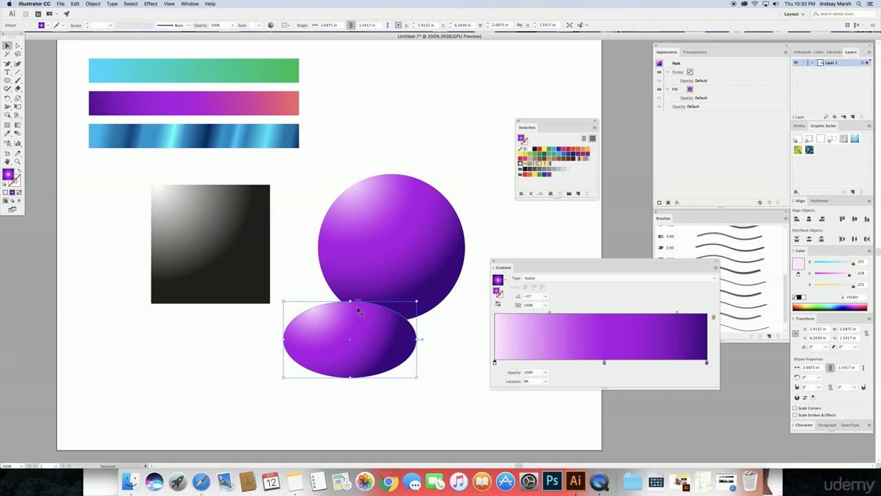
pyautogui.moveTo(373, 341); pyautogui.dragTo(376, 331)
pyautogui.rightClick(377, 326)
pyautogui.moveTo(405, 430)
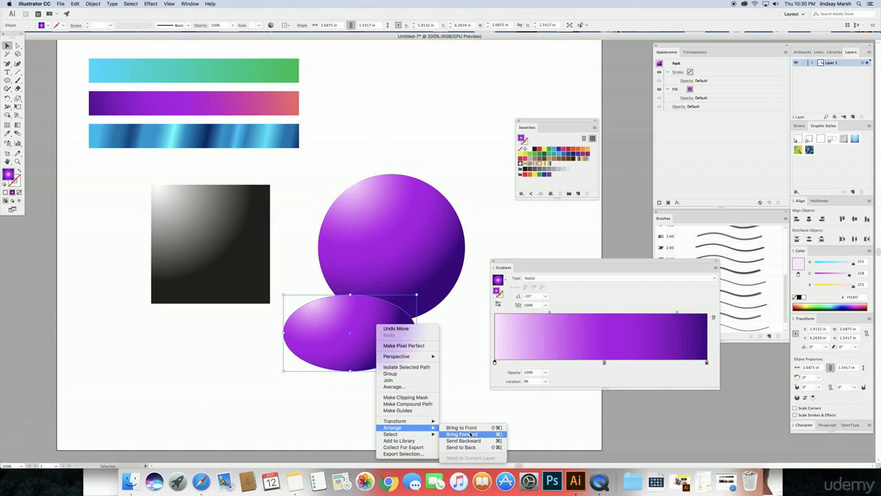
pyautogui.click(468, 448)
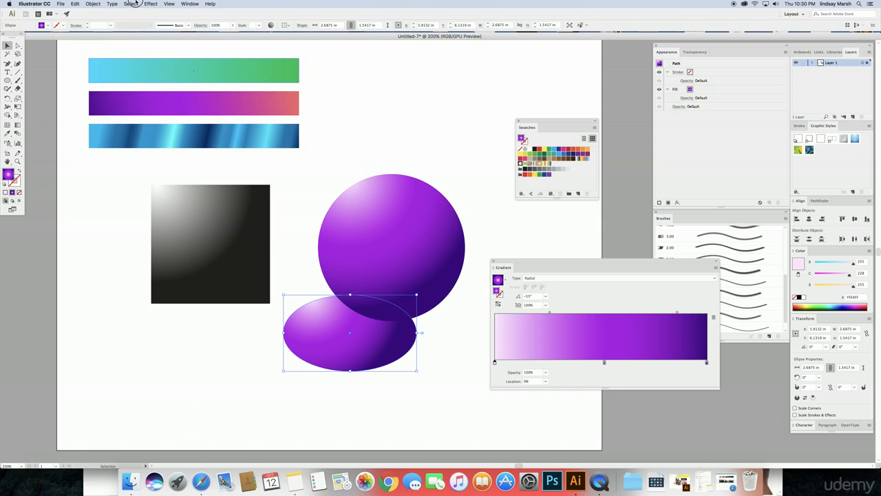
# Step: Bring up the Effect > Blur submenu
pyautogui.click(133, 3)
pyautogui.moveTo(151, 3)
pyautogui.moveTo(222, 136)
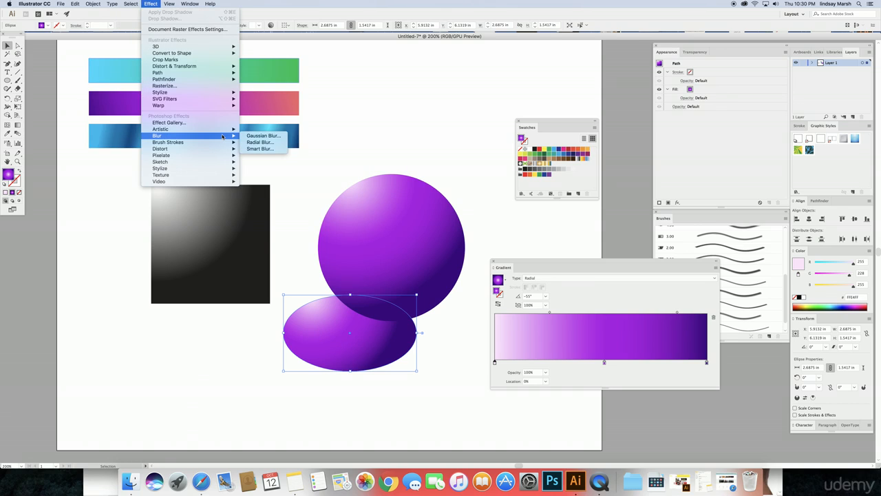
pyautogui.click(261, 136)
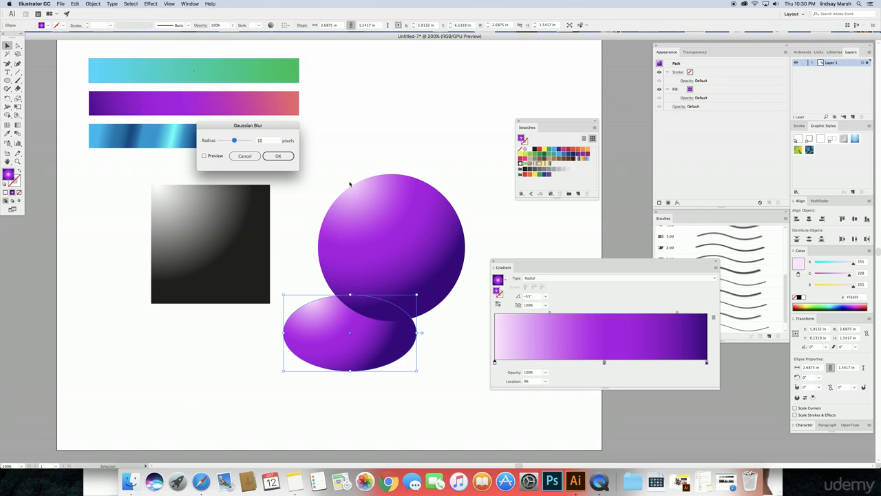
pyautogui.click(204, 156)
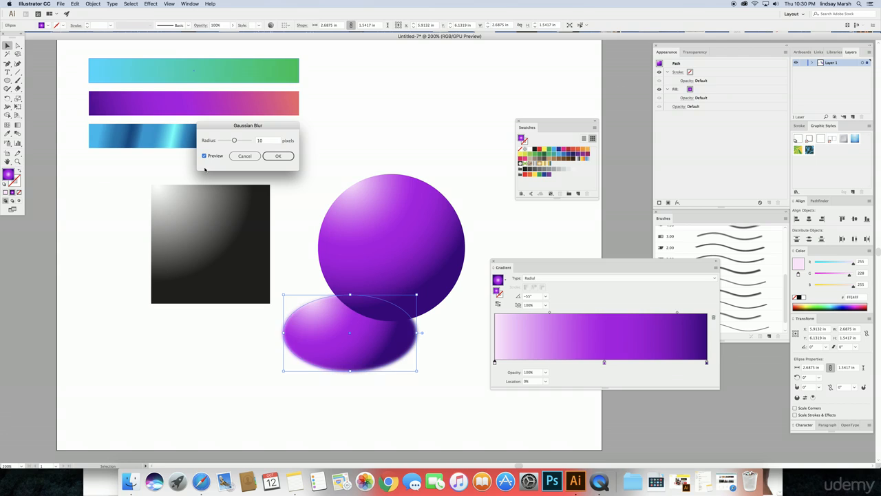
pyautogui.click(242, 142)
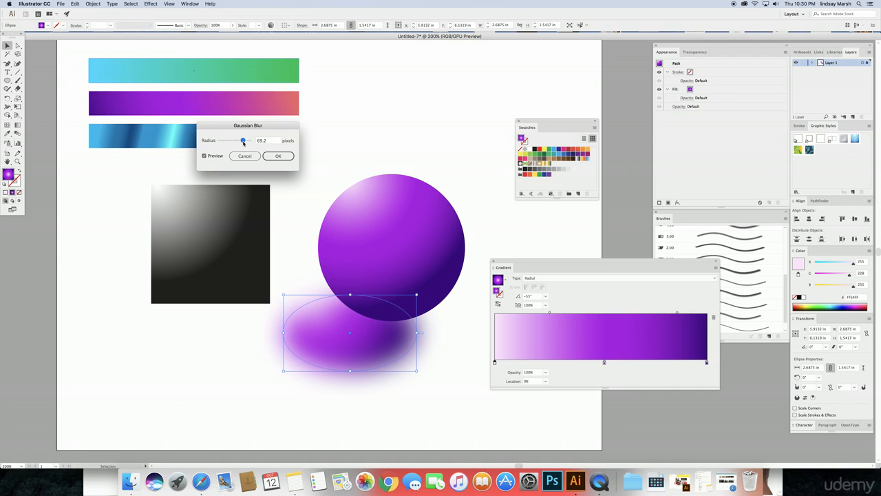
pyautogui.moveTo(240, 143); pyautogui.dragTo(235, 141)
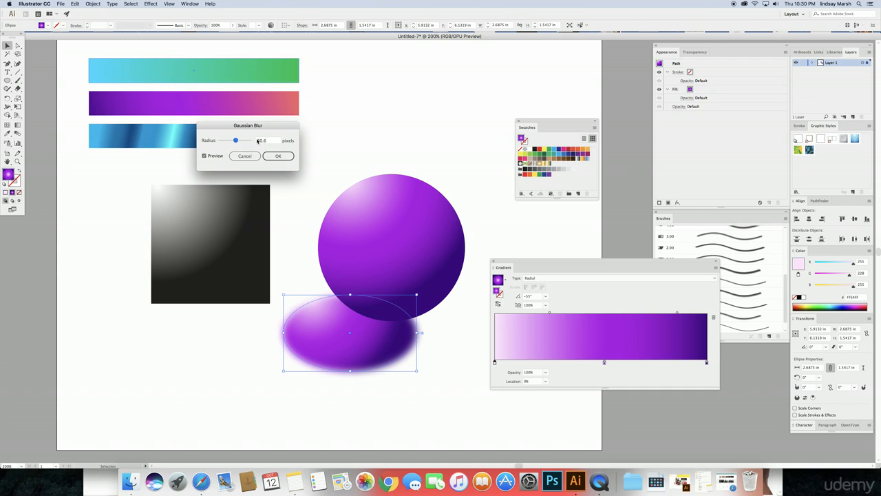
pyautogui.click(275, 154)
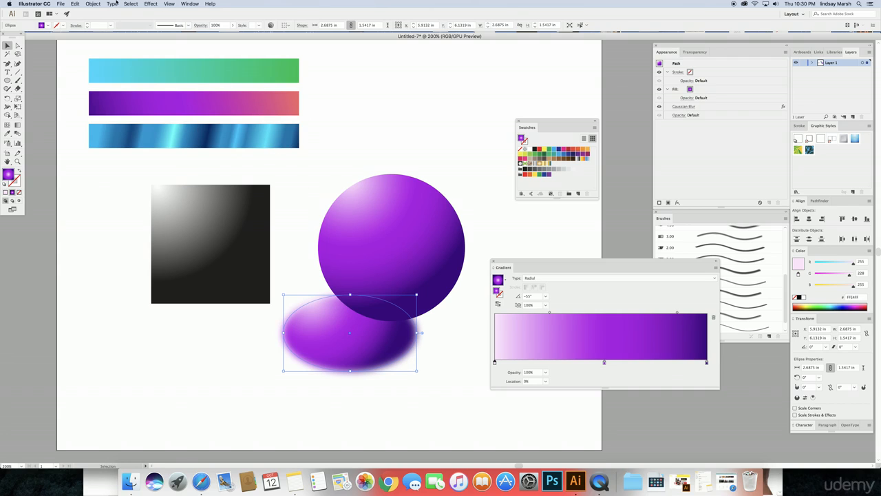
pyautogui.click(92, 4)
pyautogui.moveTo(60, 4)
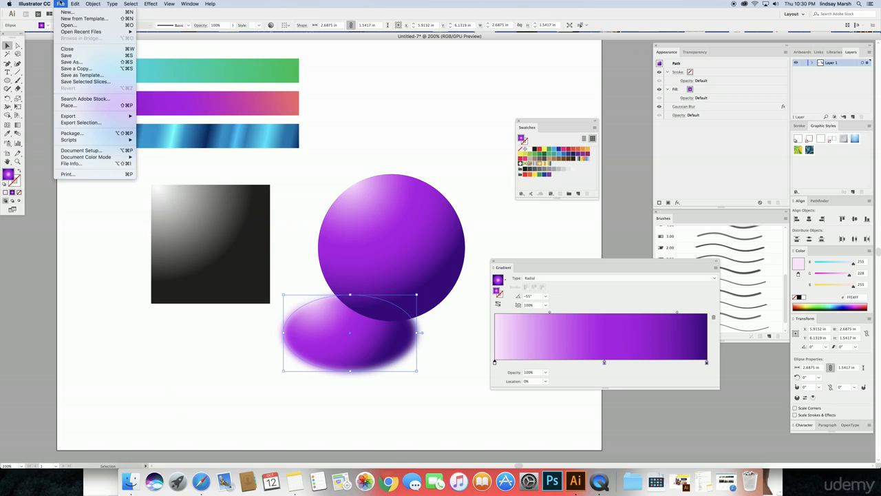
pyautogui.moveTo(92, 4)
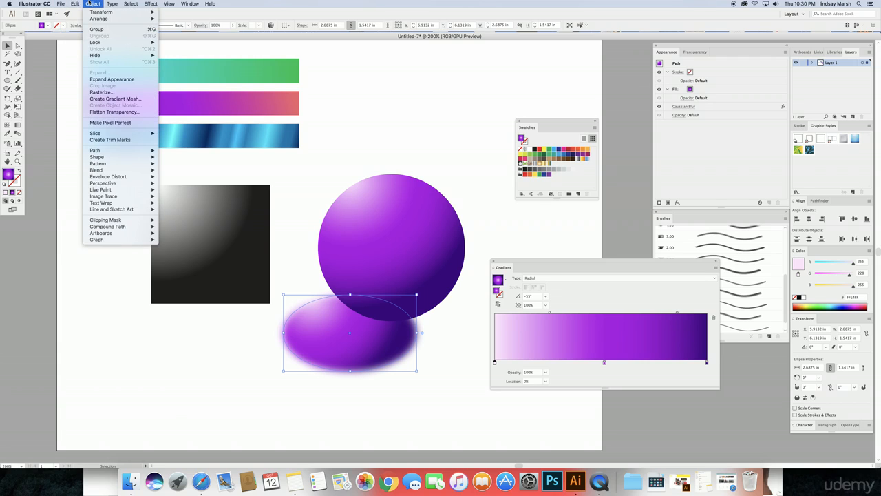
pyautogui.moveTo(87, 115)
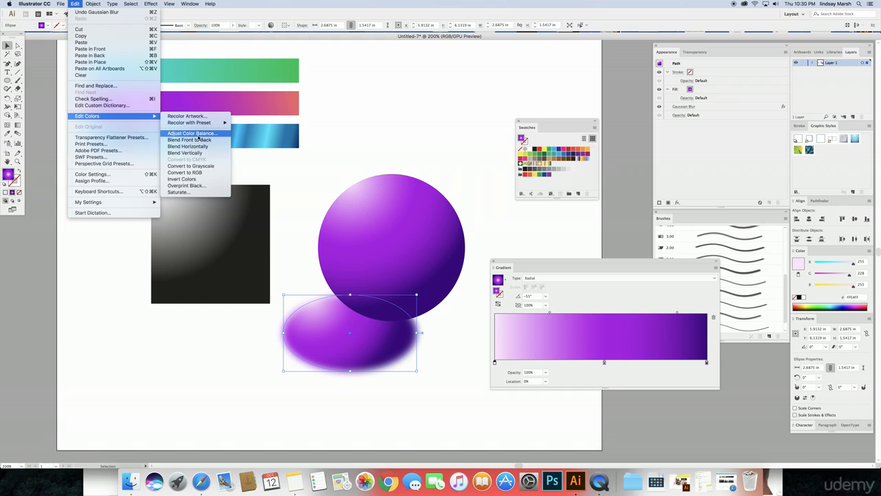
pyautogui.click(196, 133)
pyautogui.click(498, 221)
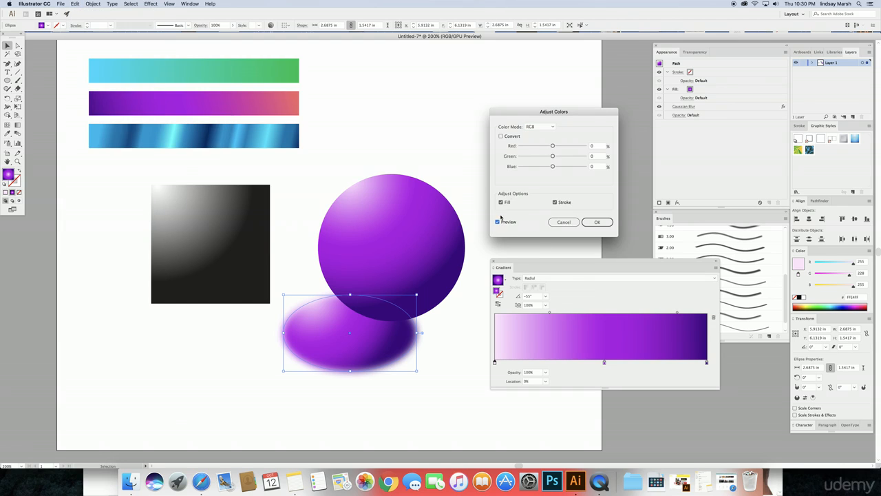
pyautogui.click(539, 126)
pyautogui.click(539, 131)
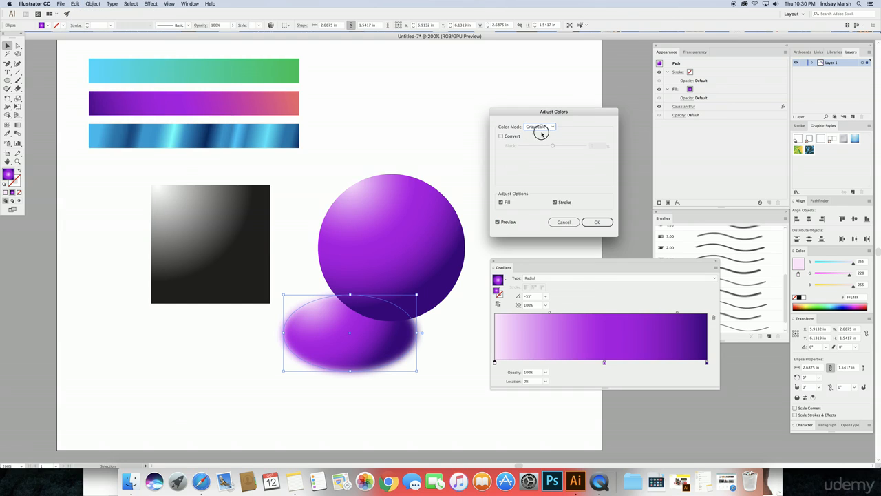
pyautogui.click(562, 222)
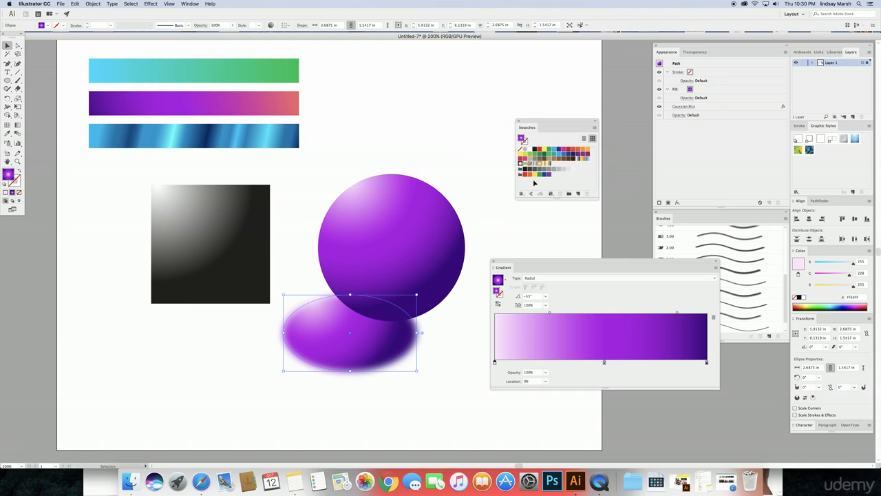
# Step: Darken the right gradient stop toward near-black purple by lowering its red and blue
pyautogui.doubleClick(706, 362)
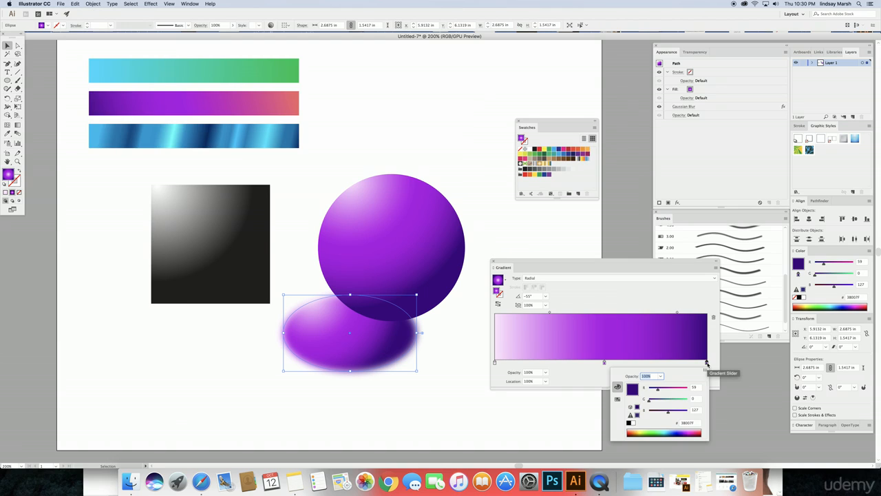
pyautogui.click(653, 389)
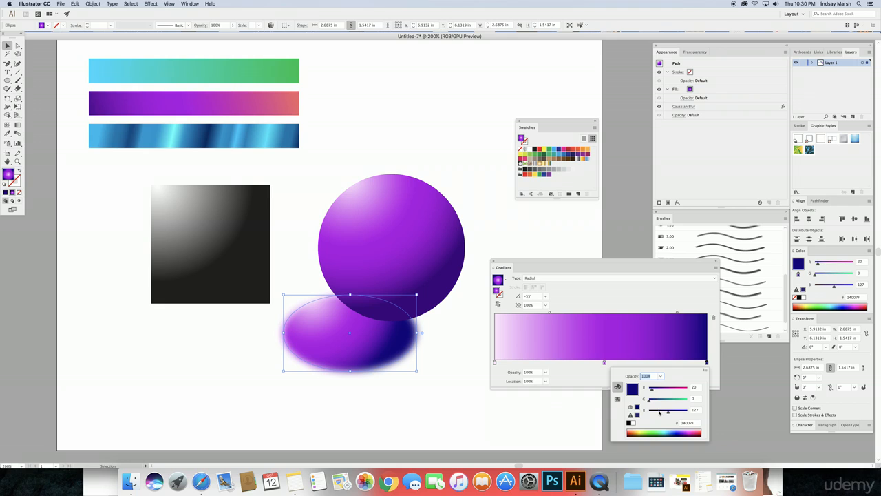
pyautogui.click(659, 412)
pyautogui.click(597, 373)
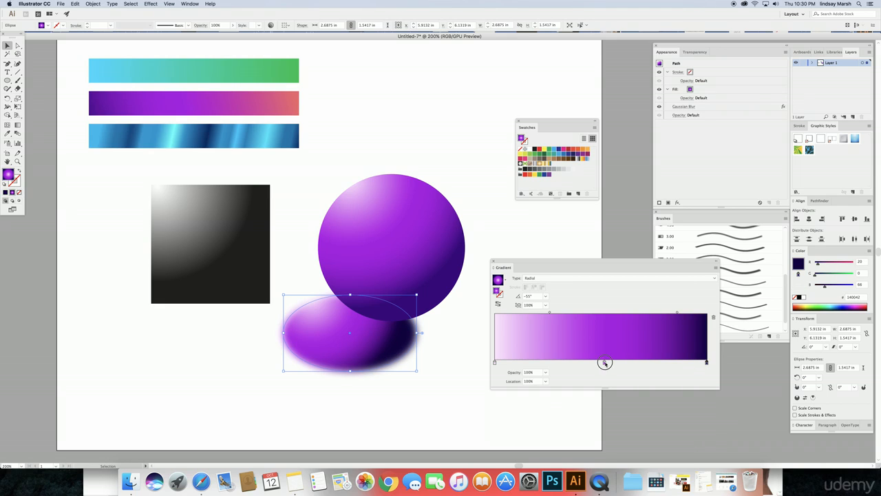
# Step: Turn the middle gradient stop a deep plum by lowering its red and blue
pyautogui.click(604, 362)
pyautogui.doubleClick(604, 362)
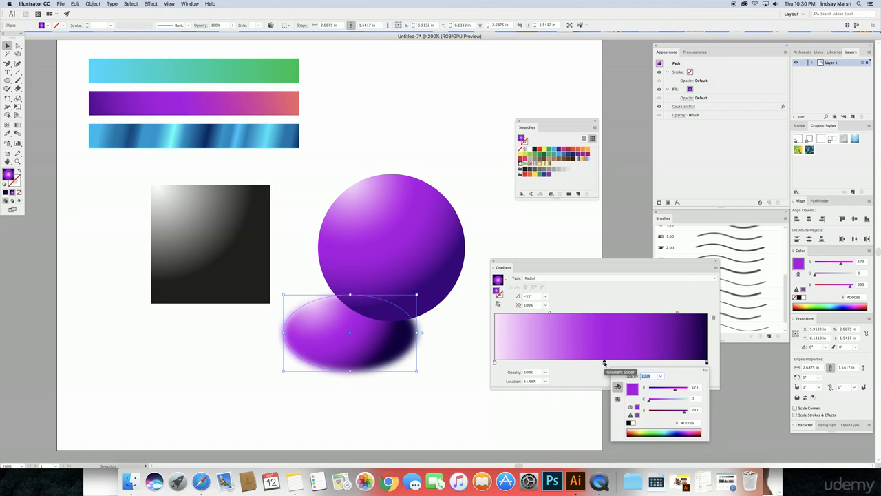
pyautogui.click(666, 390)
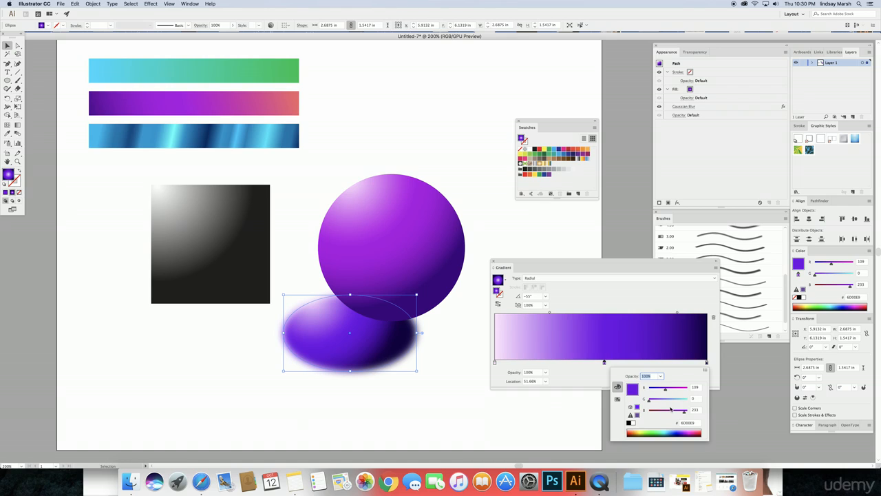
pyautogui.click(669, 413)
pyautogui.click(496, 364)
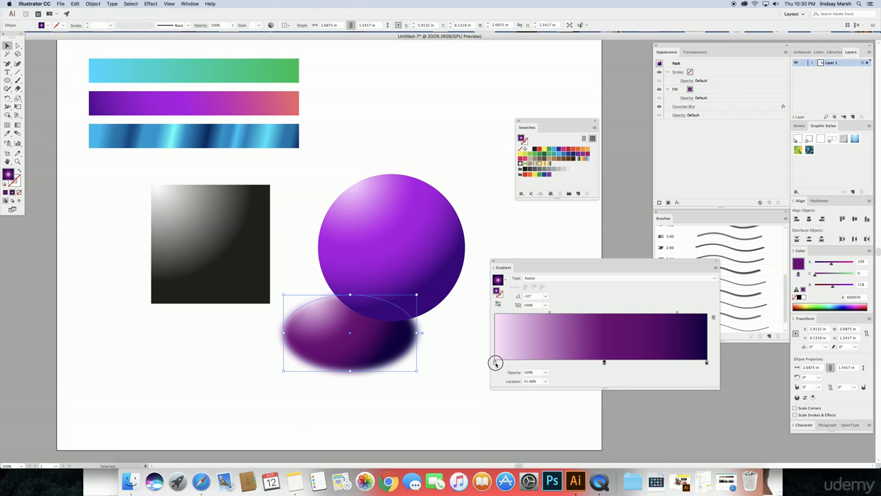
# Step: Set the left gradient stop to pale peach-pink F5BEB7
pyautogui.doubleClick(495, 362)
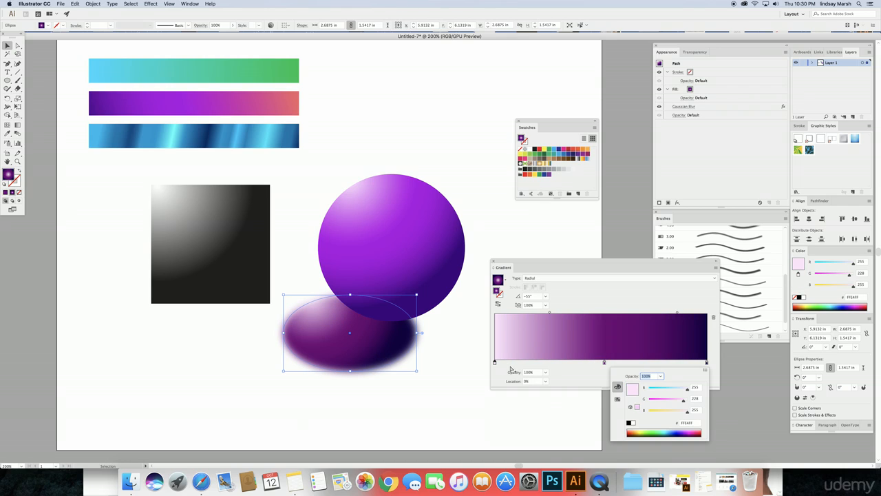
pyautogui.click(676, 411)
pyautogui.click(678, 399)
pyautogui.click(670, 389)
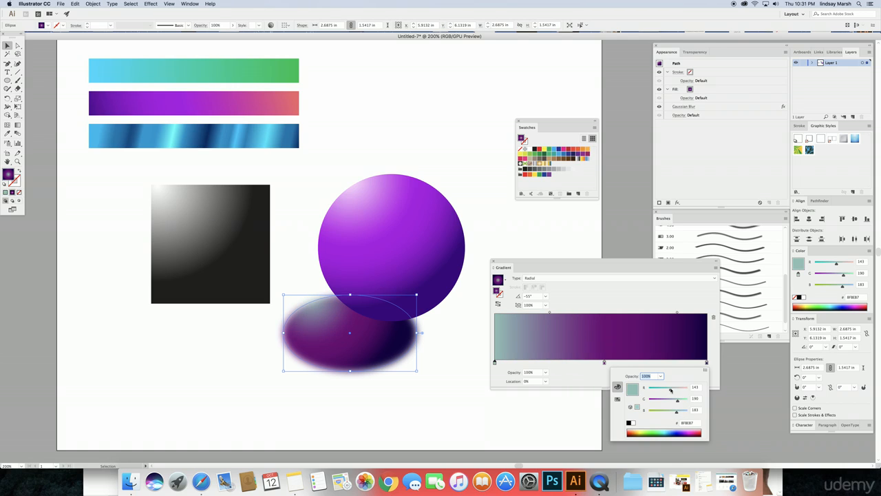
pyautogui.click(684, 390)
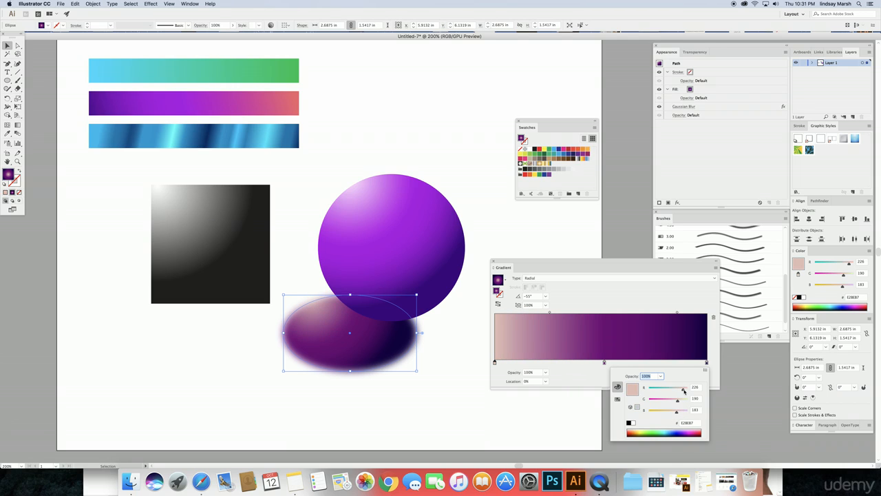
pyautogui.click(520, 246)
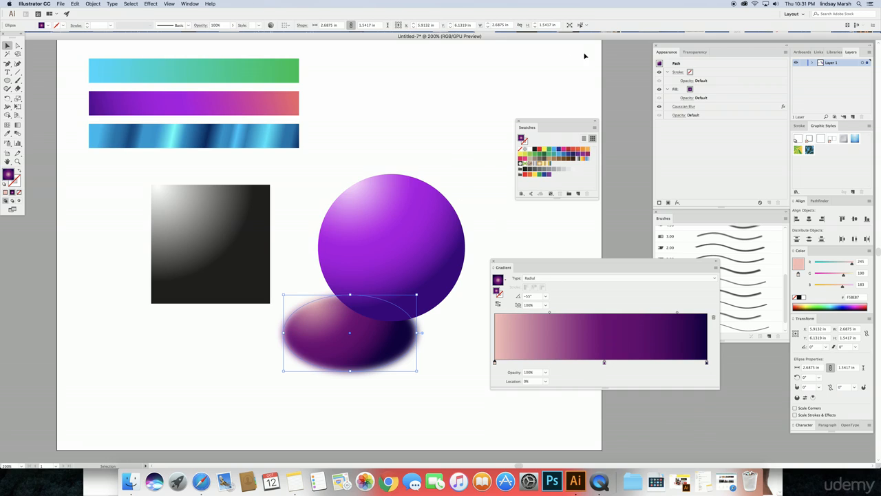
# Step: Lower the shadow ellipse's opacity to 25% and shrink it to about 2.3819 × 1.3681 in
pyautogui.click(695, 52)
pyautogui.click(730, 63)
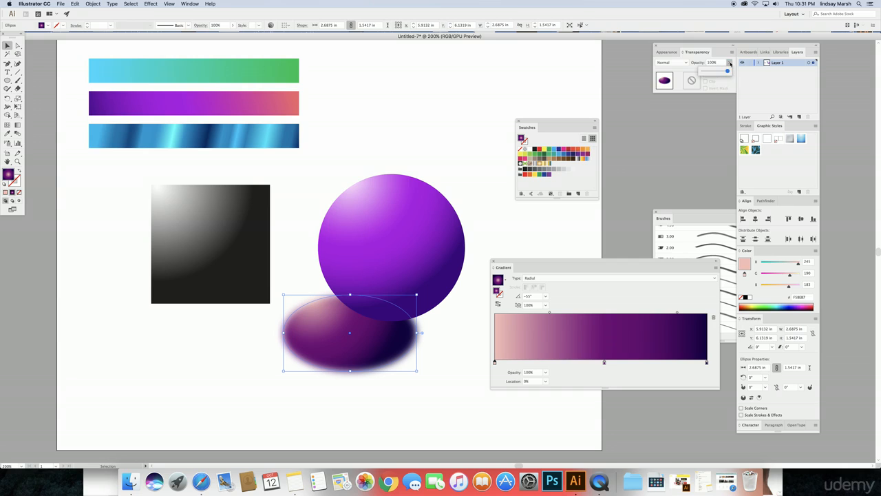
pyautogui.click(718, 71)
pyautogui.moveTo(706, 72); pyautogui.dragTo(707, 75)
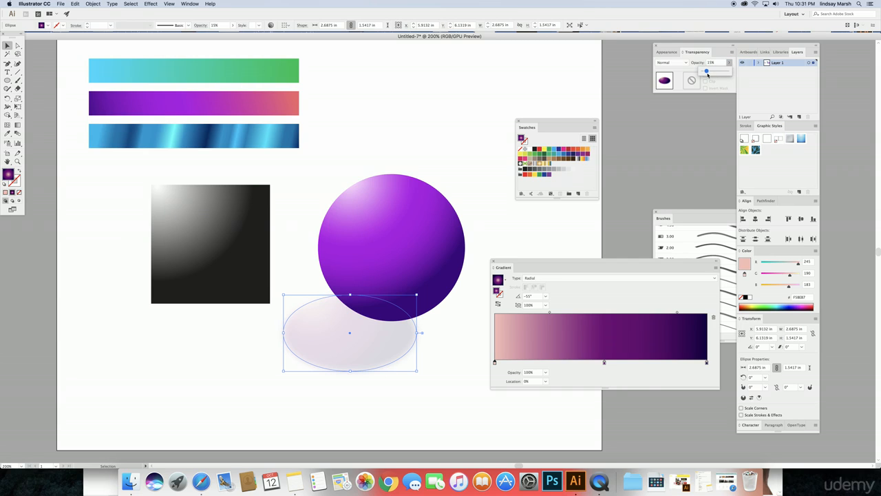
pyautogui.moveTo(416, 371); pyautogui.dragTo(448, 333)
# Step: Enlarge the shadow ellipse to 3.0699 × 1.7561 in and nudge it up behind the sphere's lower right
pyautogui.moveTo(521, 261); pyautogui.dragTo(650, 278)
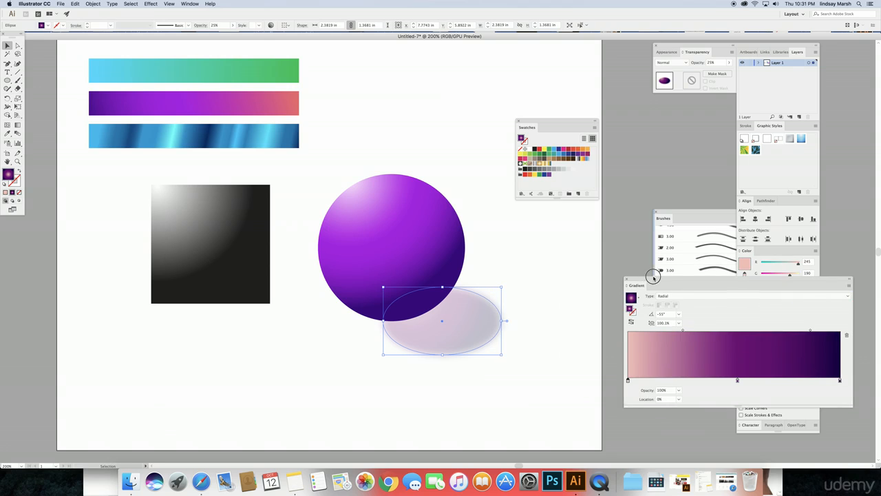
pyautogui.moveTo(484, 348); pyautogui.dragTo(444, 308)
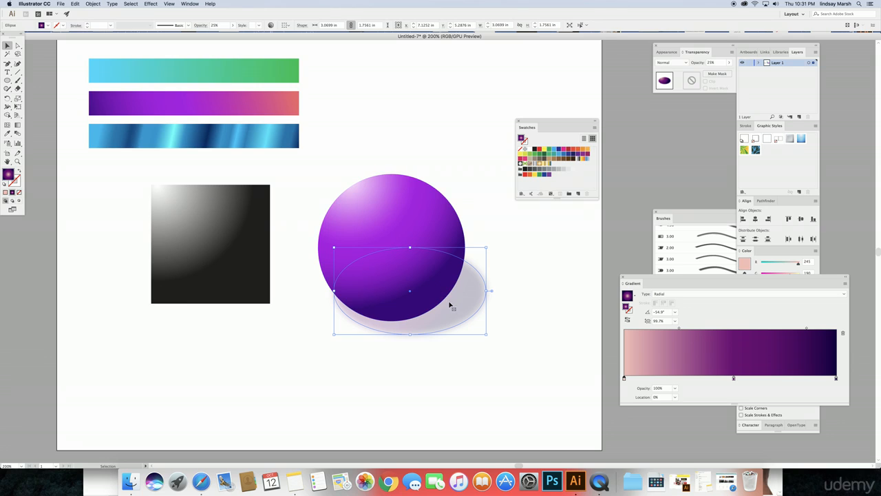
pyautogui.moveTo(460, 315); pyautogui.dragTo(460, 306)
# Step: Deselect the shadow to preview the finished drop shadow behind the sphere
pyautogui.click(517, 298)
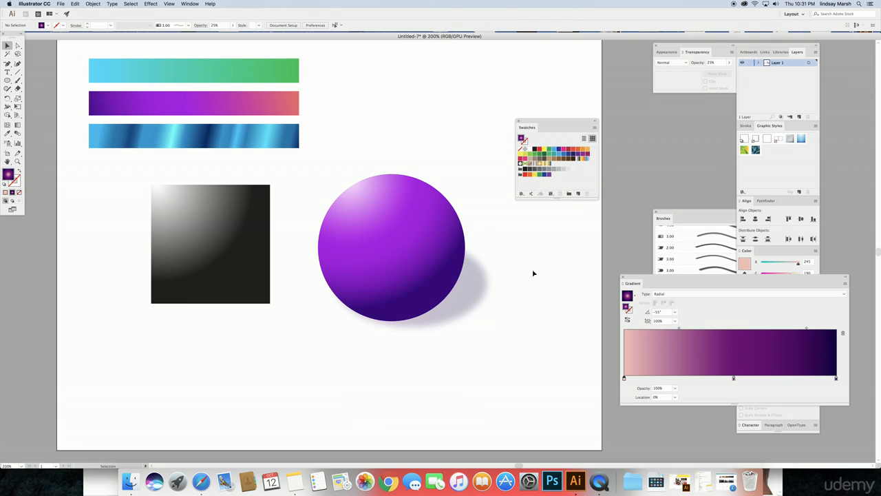
pyautogui.click(482, 289)
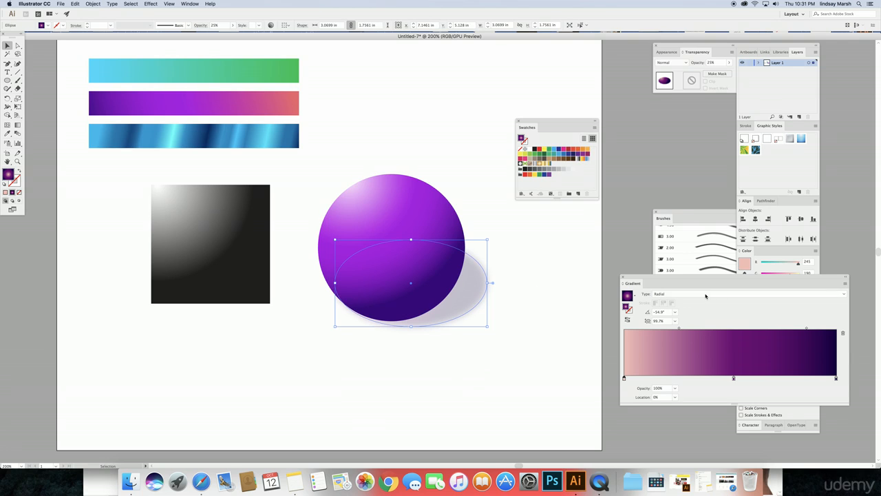
pyautogui.click(547, 258)
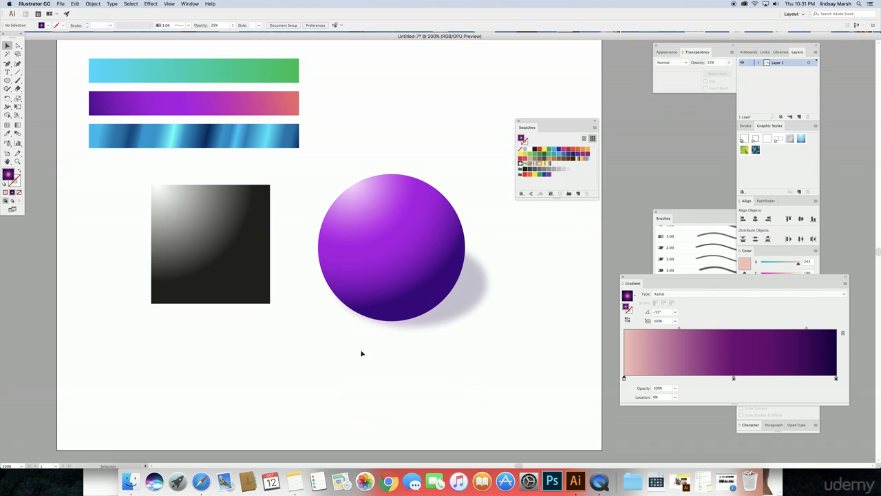
pyautogui.scroll(2, 329, 276)
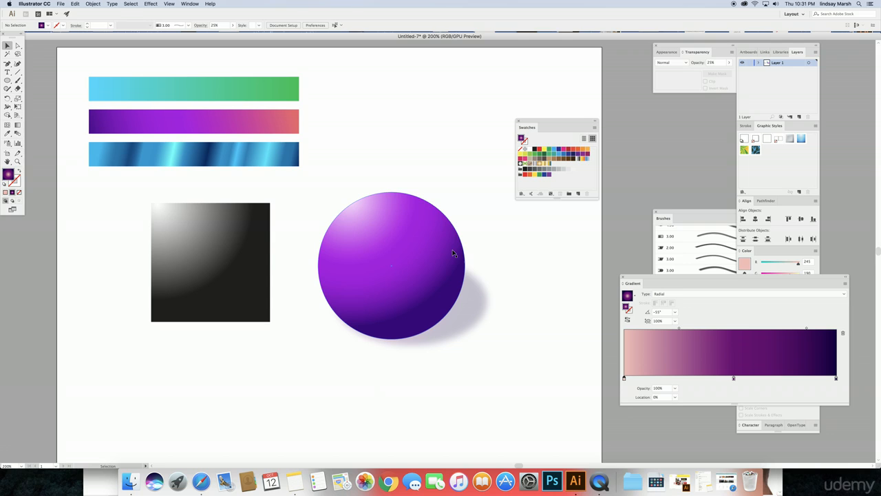